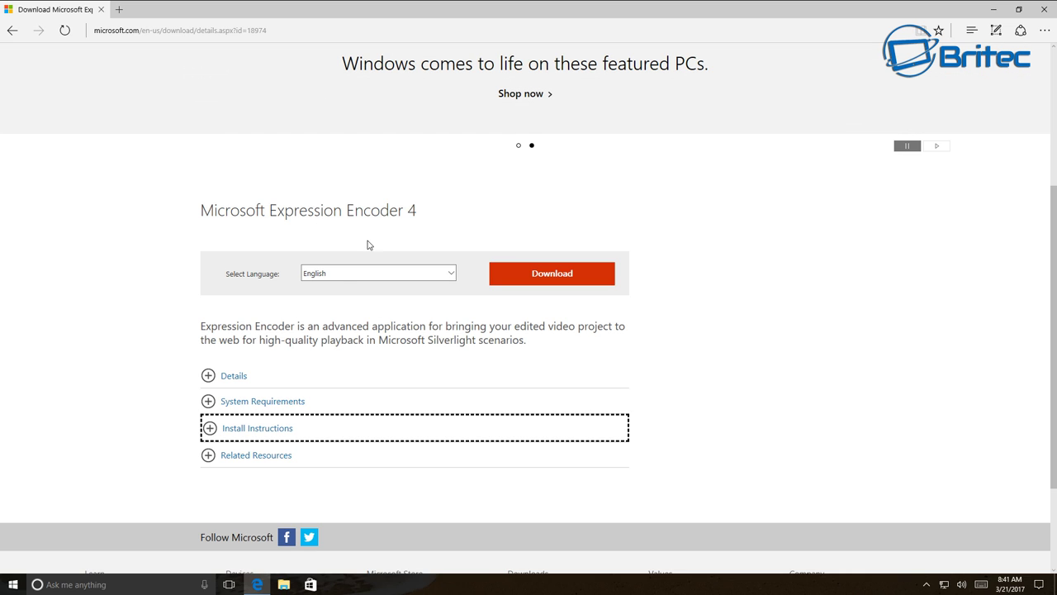
# Download Encoder_en.exe from the Download Center and run it, approving the administrator prompt.
pyautogui.click(534, 283)
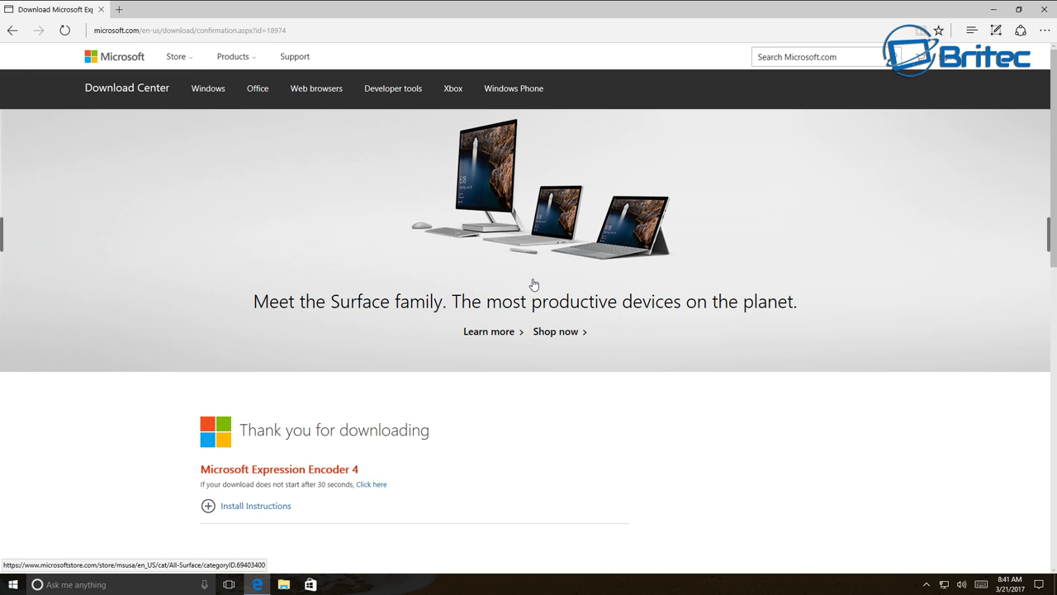
pyautogui.scroll(-2, 529, 479)
pyautogui.click(591, 559)
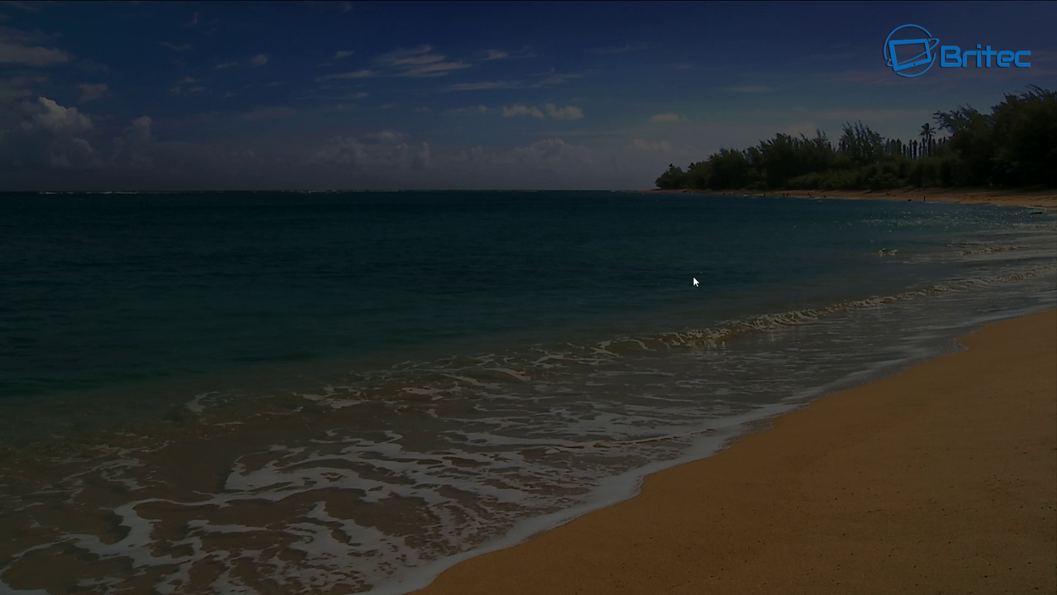
pyautogui.click(476, 367)
pyautogui.click(487, 364)
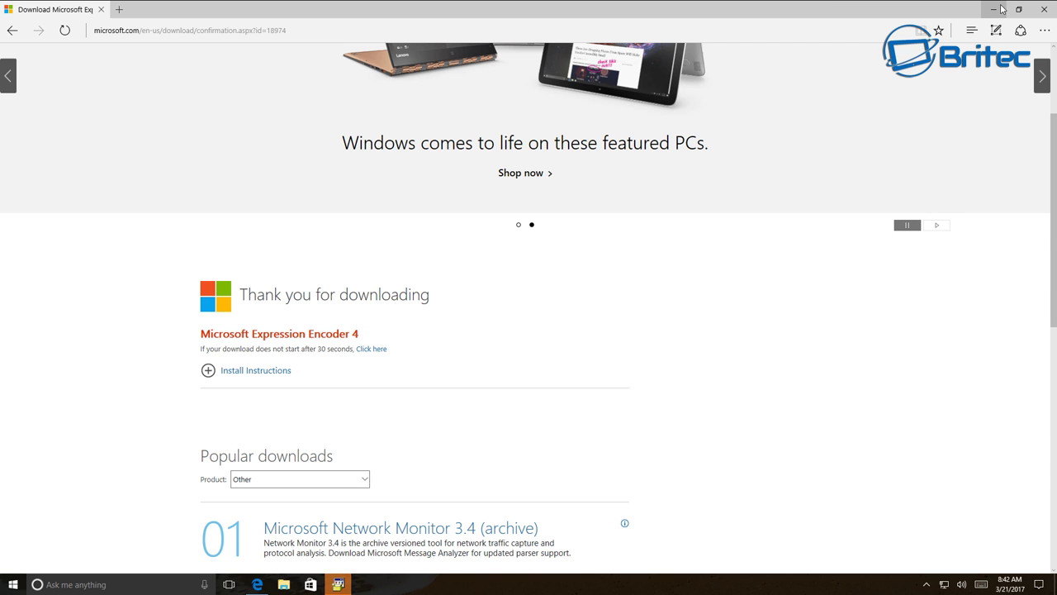
# Accept the Expression Encoder 4 license terms and decline the Customer Experience Improvement Program.
pyautogui.click(1000, 8)
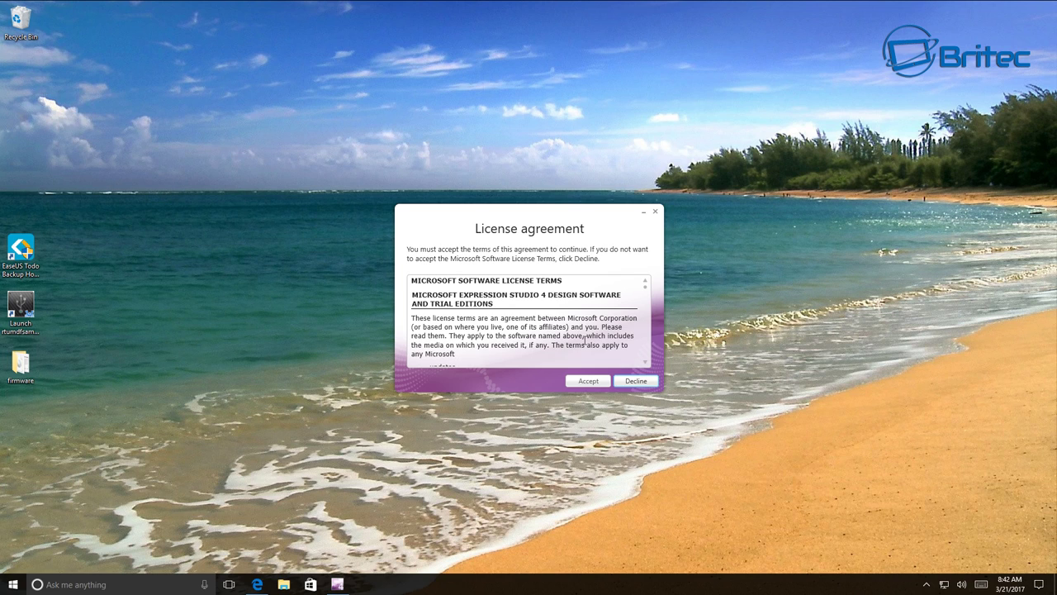
pyautogui.scroll(-2, 585, 345)
pyautogui.click(589, 382)
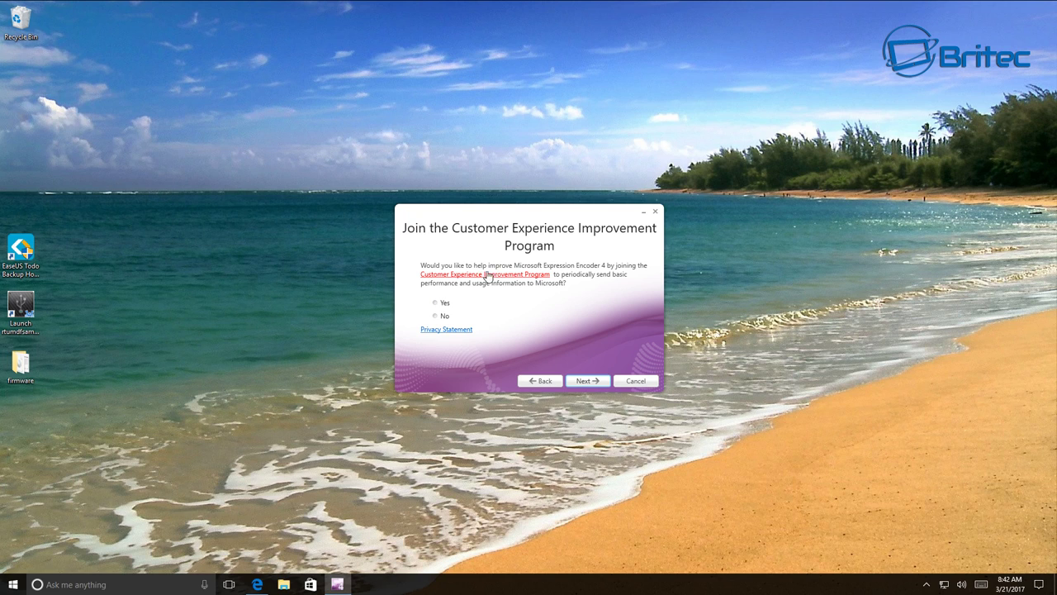
pyautogui.click(435, 317)
# Install Expression Encoder 4 at the default location and close setup when finished.
pyautogui.click(586, 382)
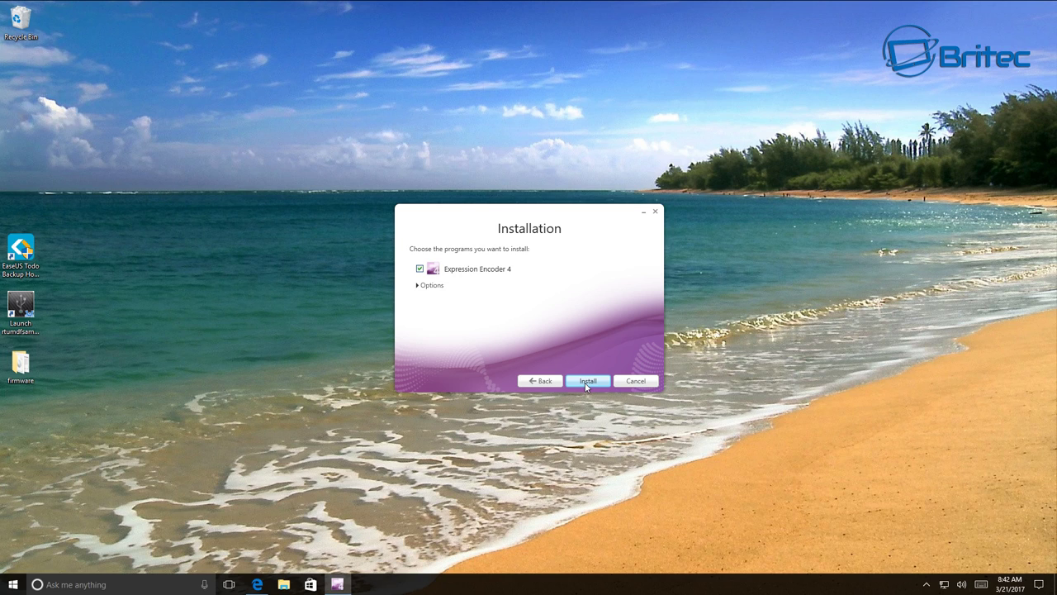
pyautogui.click(422, 286)
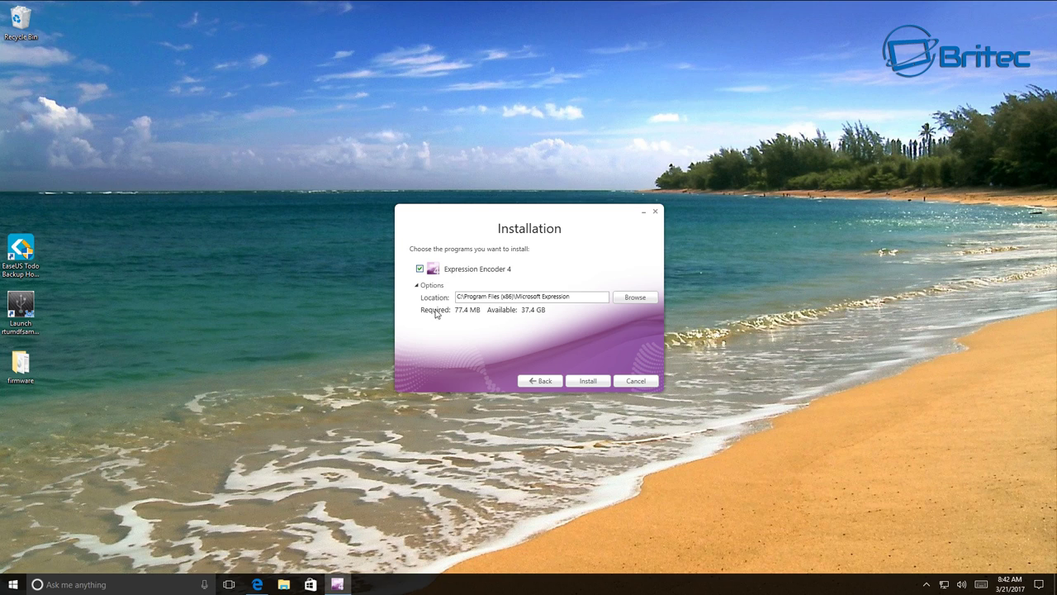
pyautogui.click(580, 384)
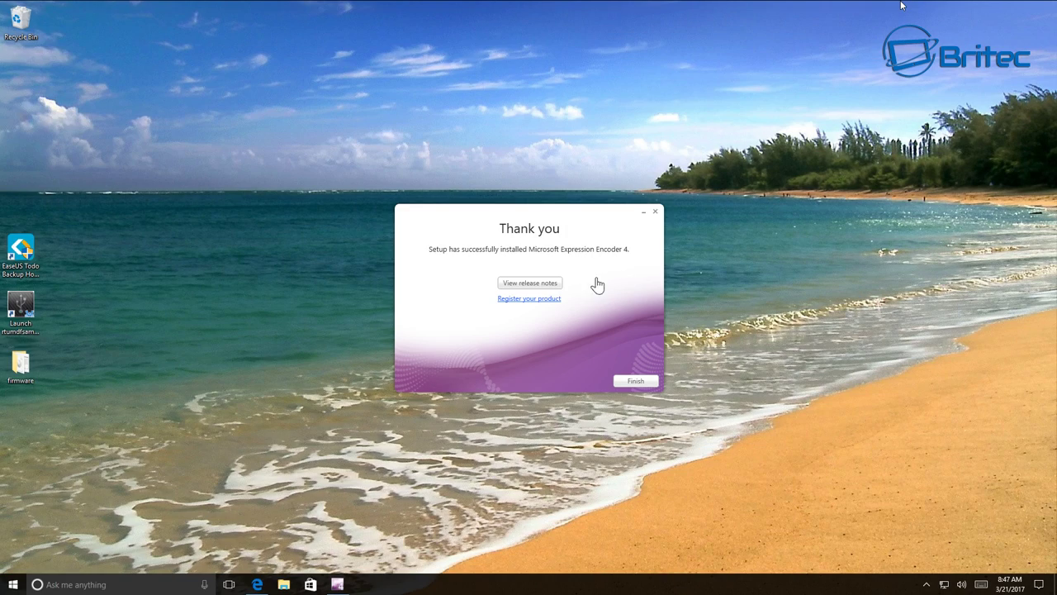
pyautogui.click(637, 384)
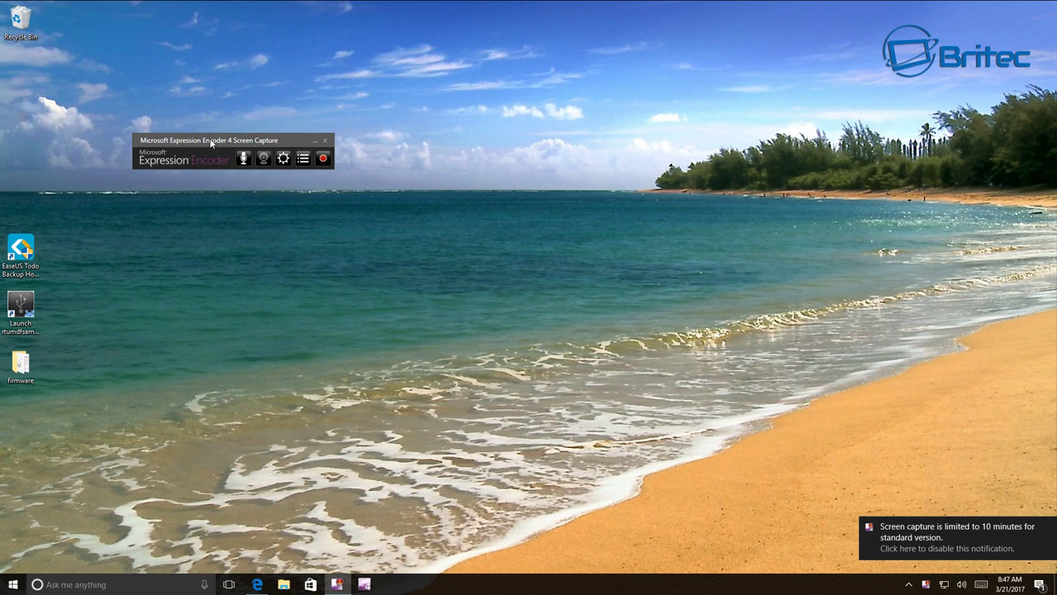
# Move the Screen Capture toolbar from the upper left to the top centre of the desktop.
pyautogui.moveTo(213, 144); pyautogui.dragTo(427, 222)
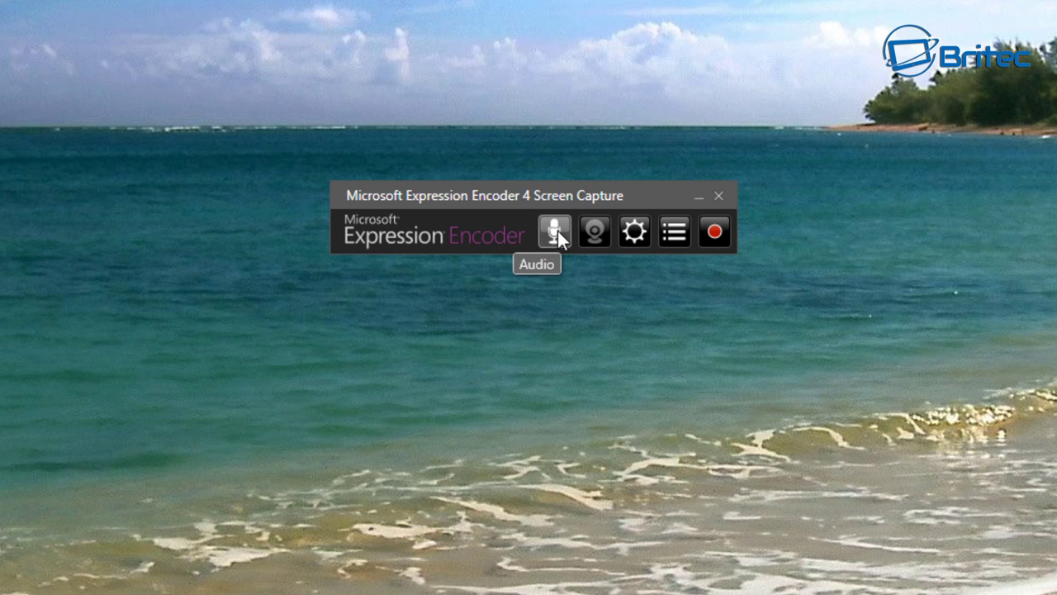
# Set screen capture to 30 fps, 50000 kbps bitrate and quality 100, capturing the mouse pointer.
pyautogui.click(648, 229)
pyautogui.moveTo(0, 28); pyautogui.dragTo(484, 269)
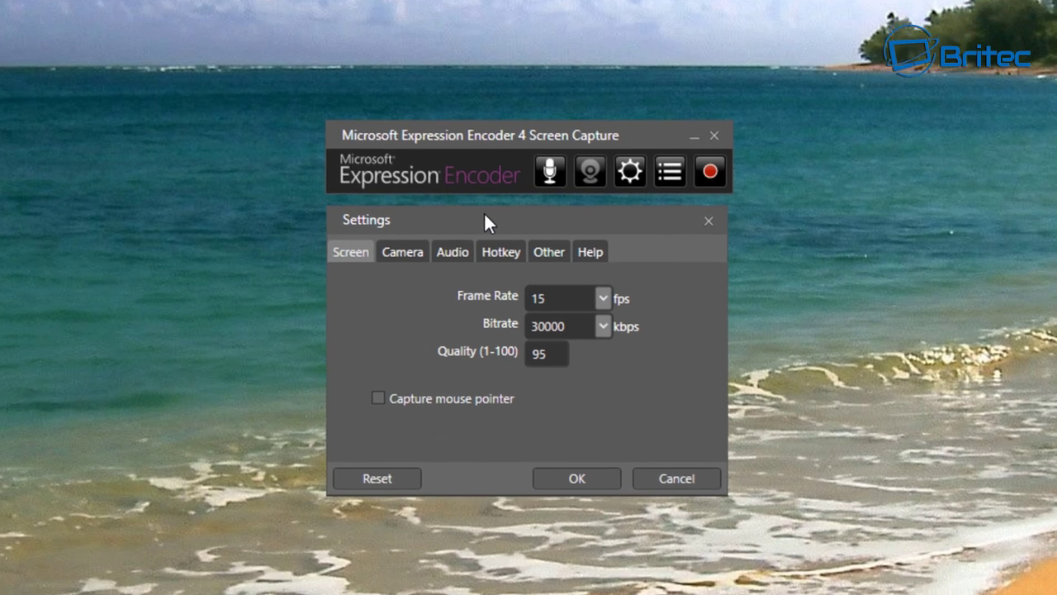
pyautogui.moveTo(485, 214); pyautogui.dragTo(492, 212)
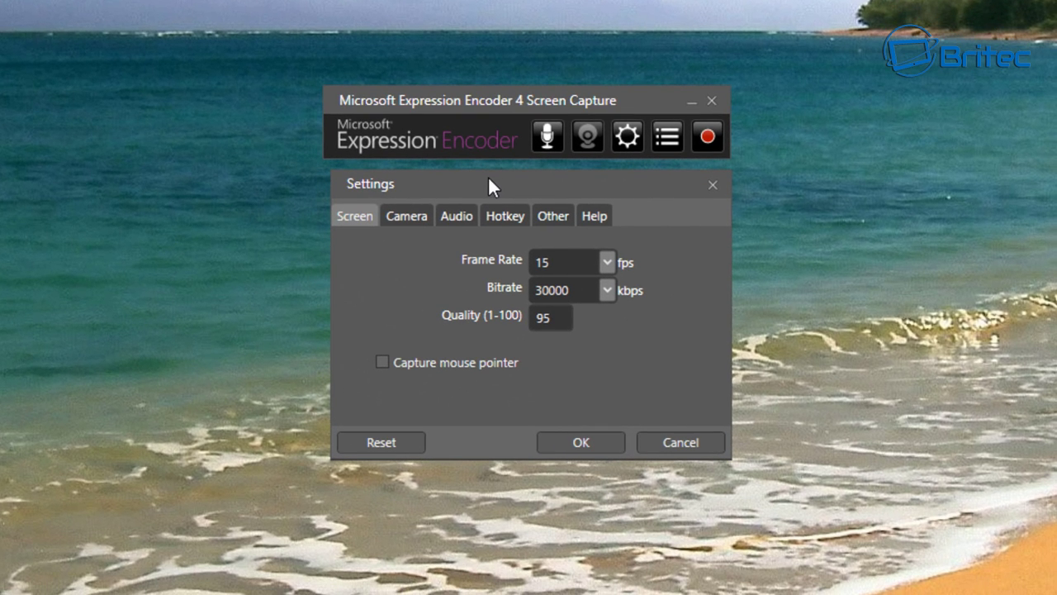
pyautogui.click(612, 260)
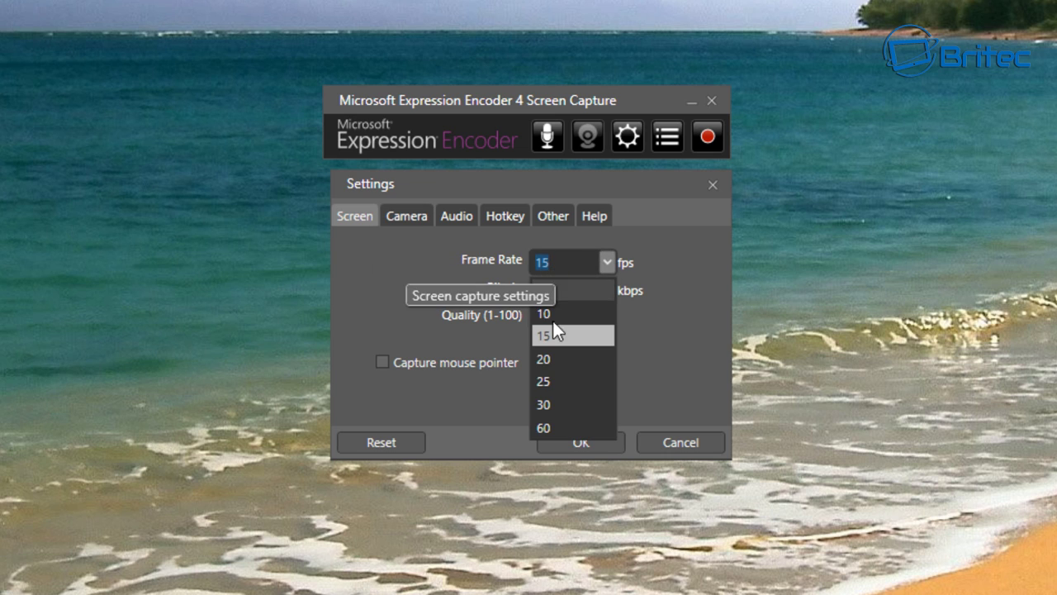
pyautogui.click(547, 404)
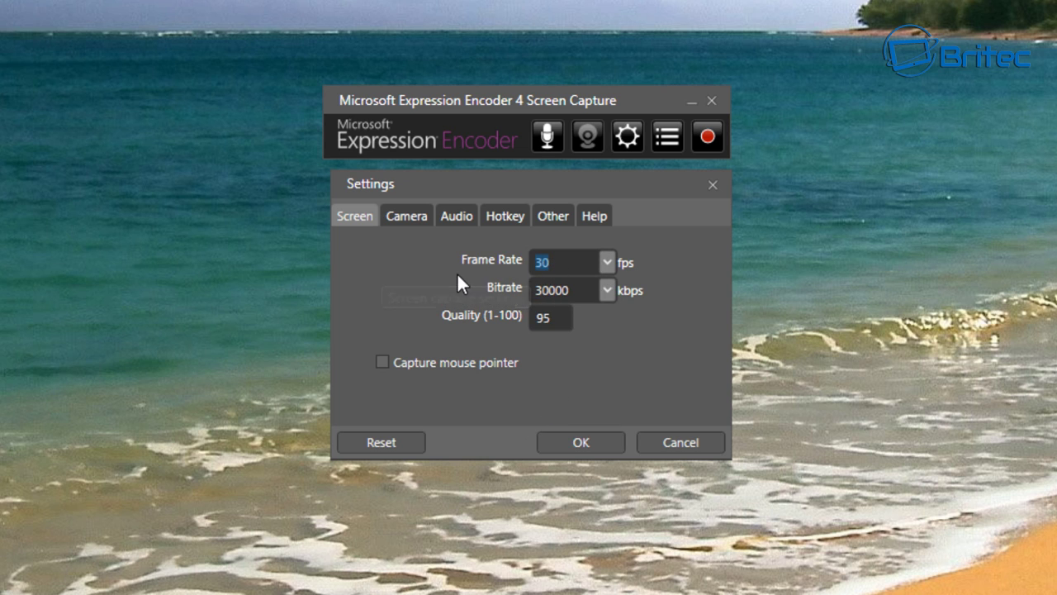
pyautogui.click(607, 289)
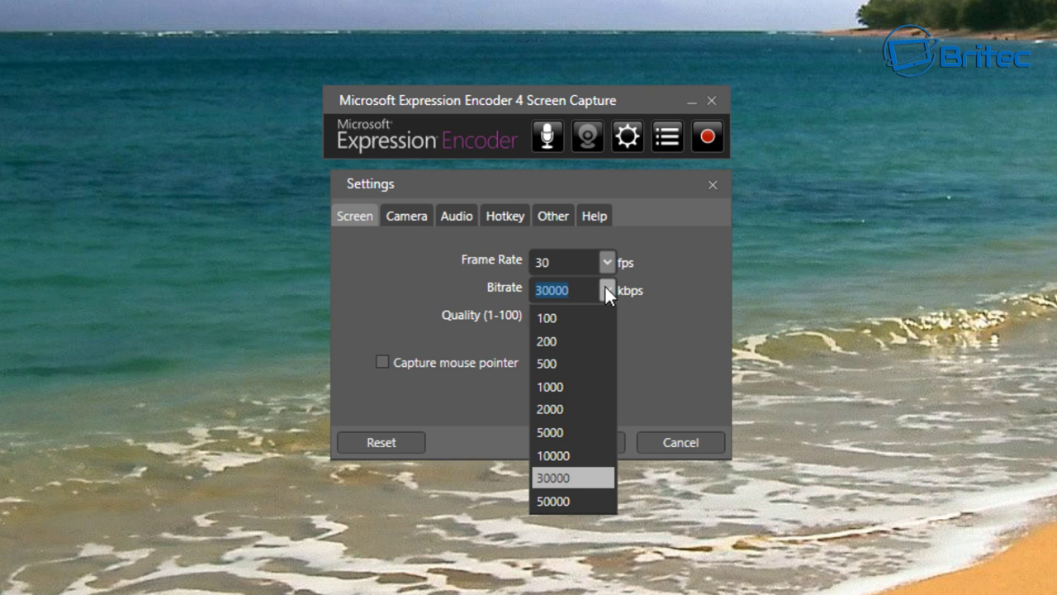
pyautogui.click(565, 501)
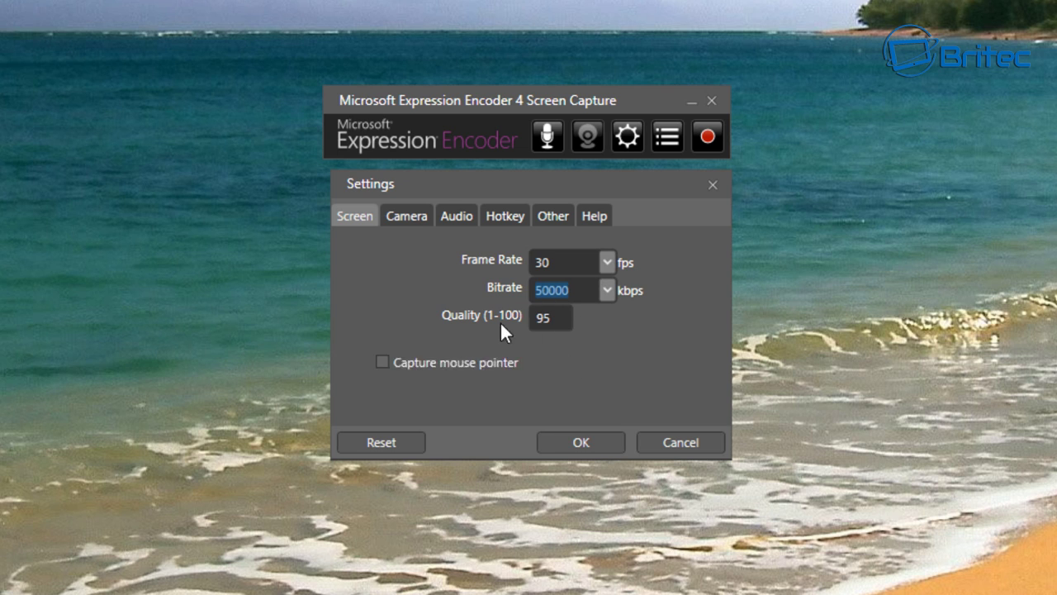
pyautogui.click(551, 317)
pyautogui.write('100')
pyautogui.click(394, 364)
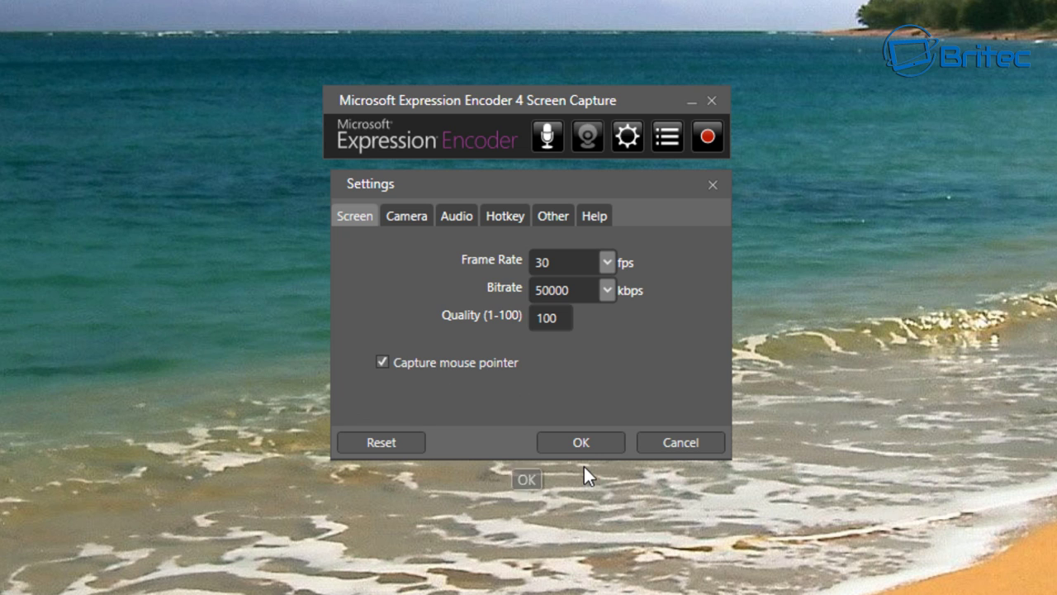
# Save the screen settings, then reopen options to review the Camera and Audio tabs.
pyautogui.click(577, 435)
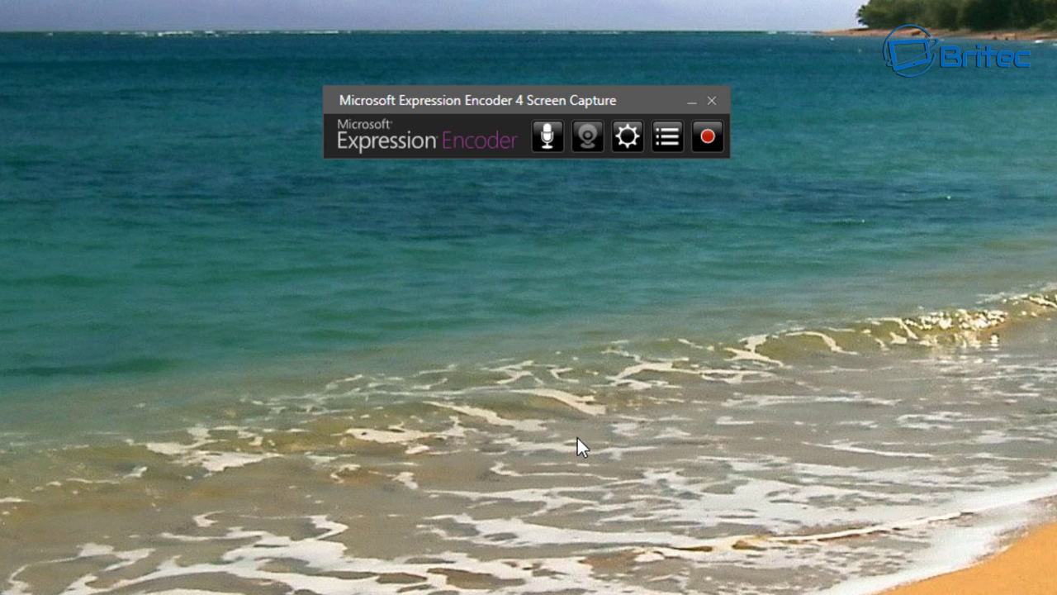
pyautogui.click(635, 134)
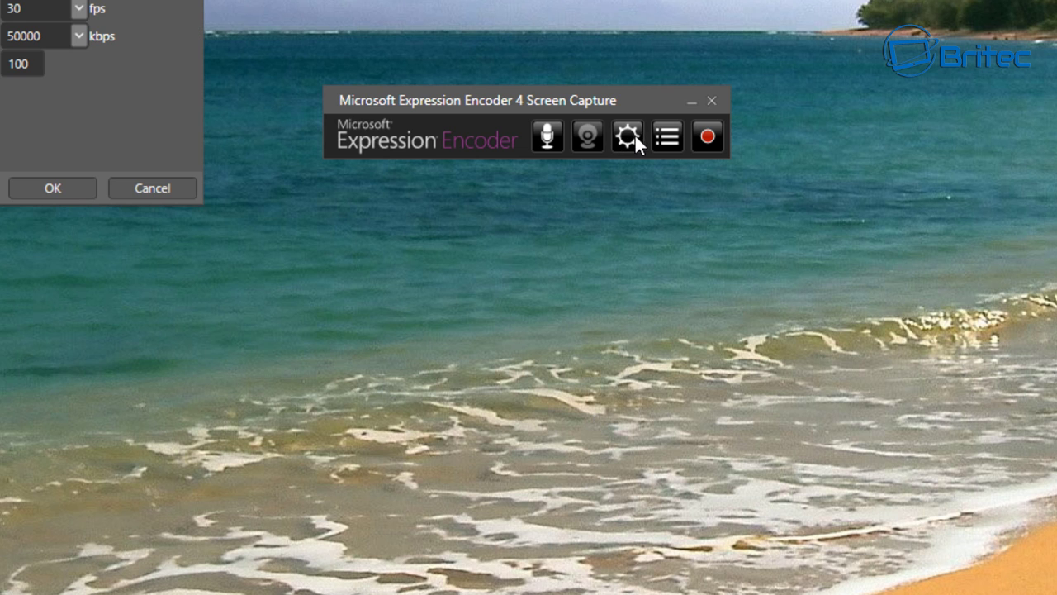
pyautogui.moveTo(417, 206); pyautogui.dragTo(500, 167)
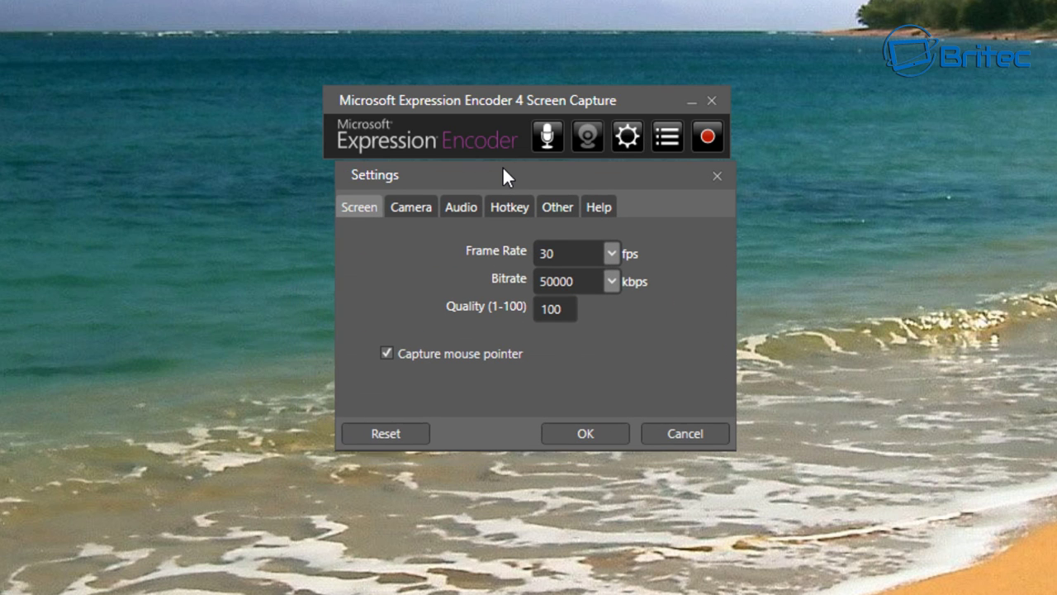
pyautogui.click(395, 214)
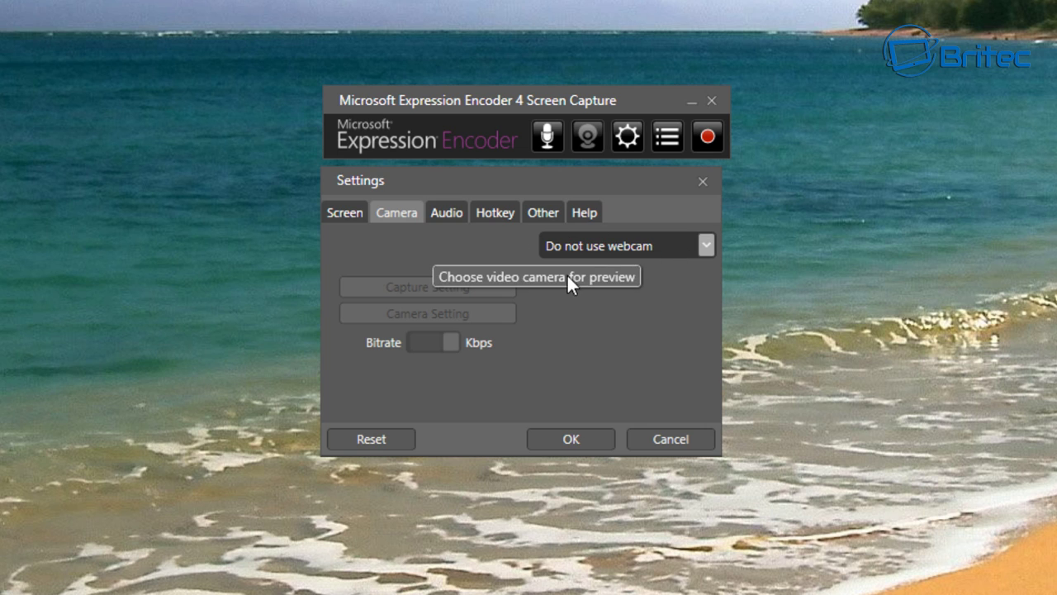
pyautogui.click(453, 214)
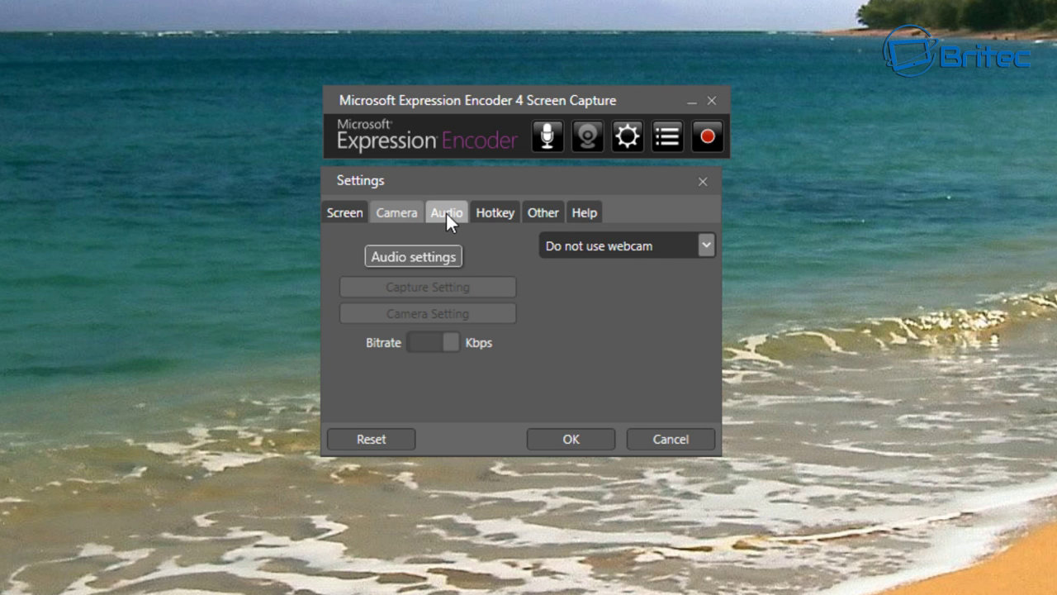
pyautogui.click(447, 213)
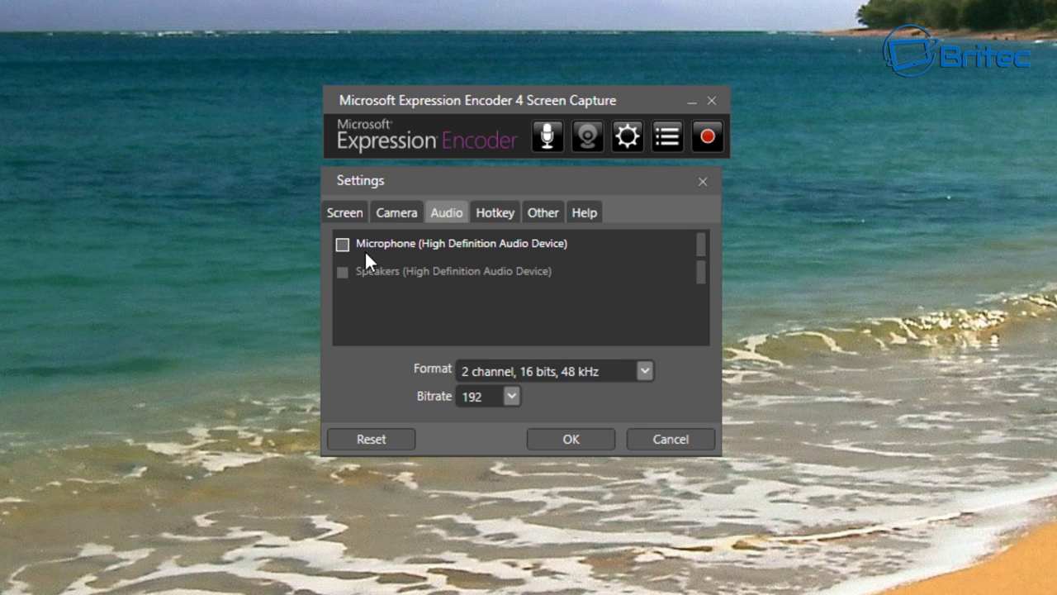
# Review the Hotkey, Other and Help tabs, close options unchanged, and start a new recording.
pyautogui.click(497, 212)
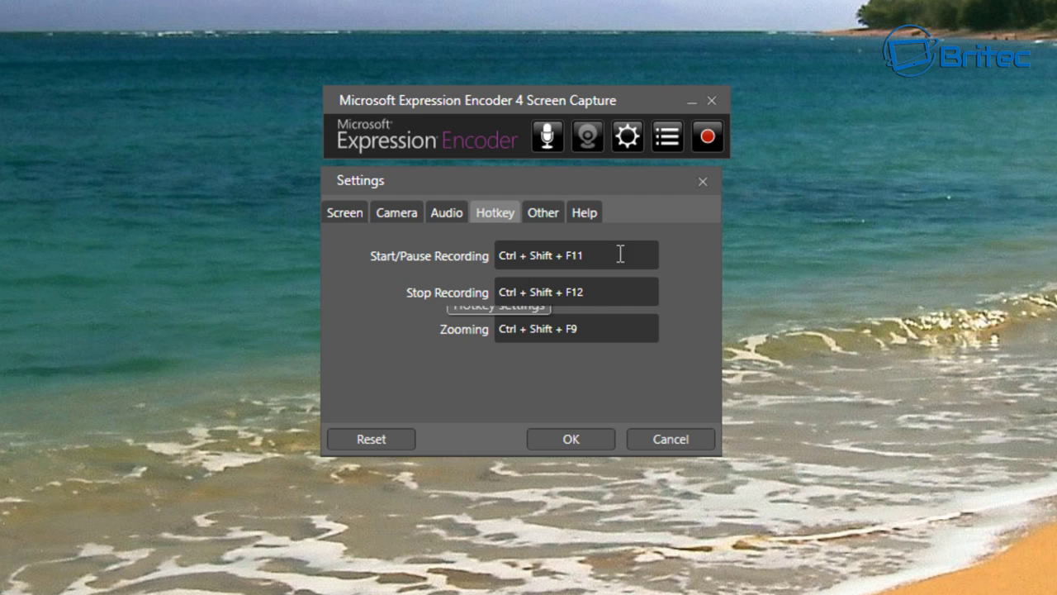
pyautogui.click(545, 212)
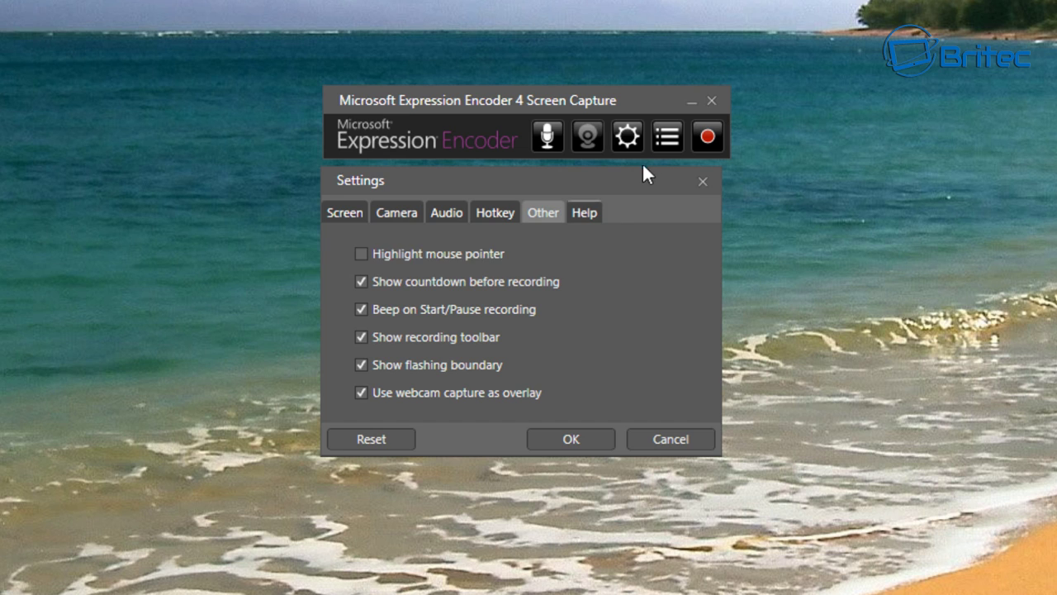
pyautogui.click(595, 213)
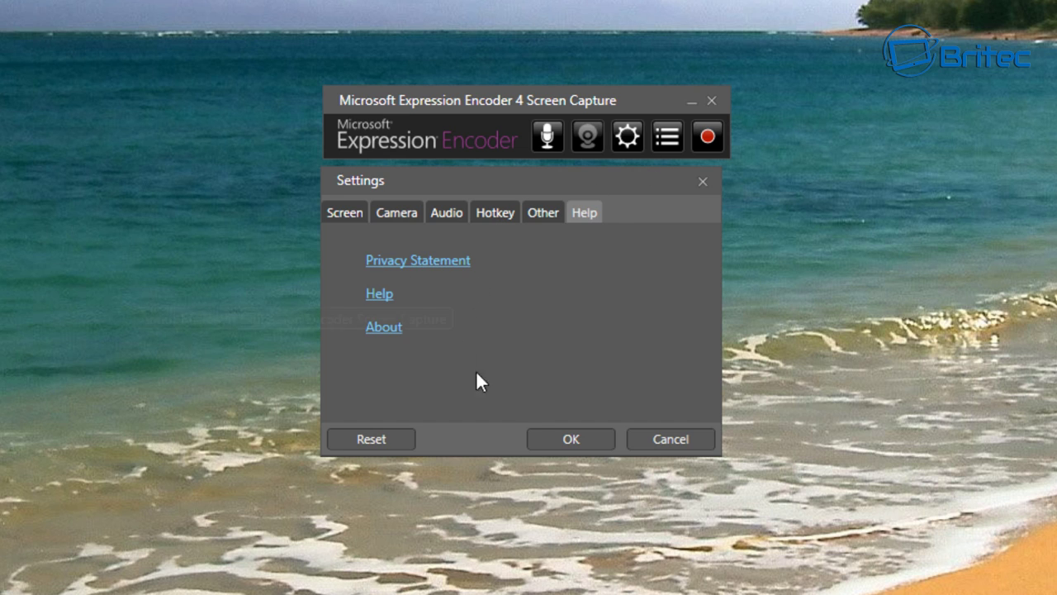
pyautogui.click(566, 446)
pyautogui.click(702, 147)
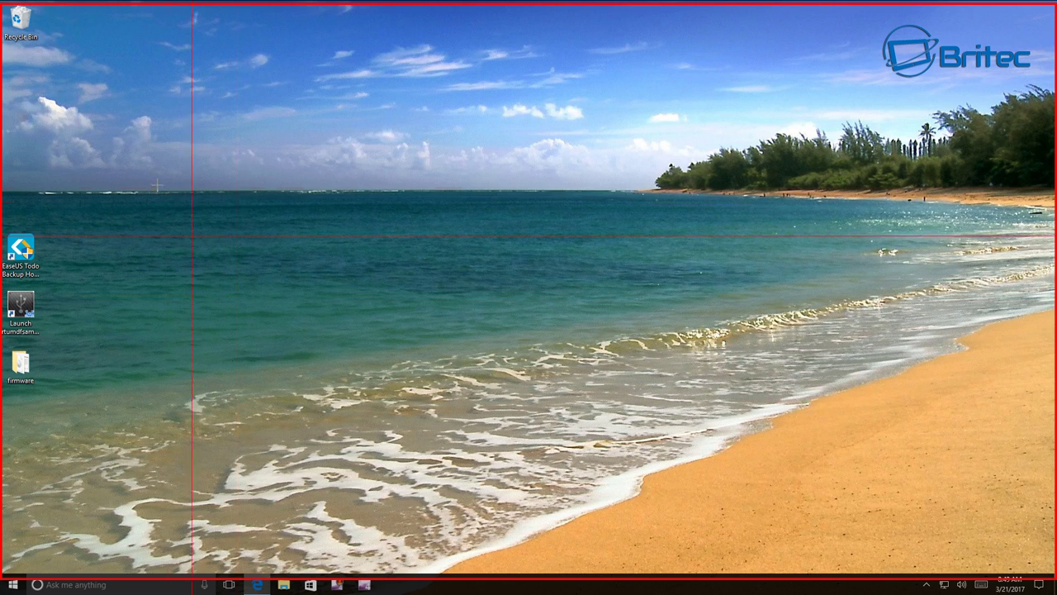
# Select the entire desktop as a 1915 × 1075 capture region.
pyautogui.click(4, 79)
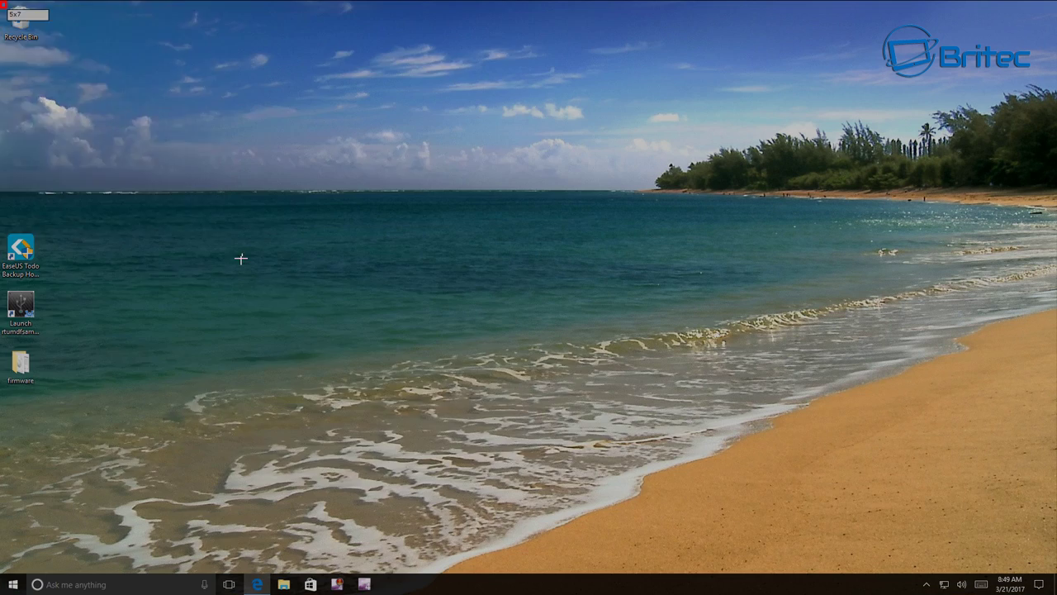
pyautogui.moveTo(2, 2); pyautogui.dragTo(1055, 592)
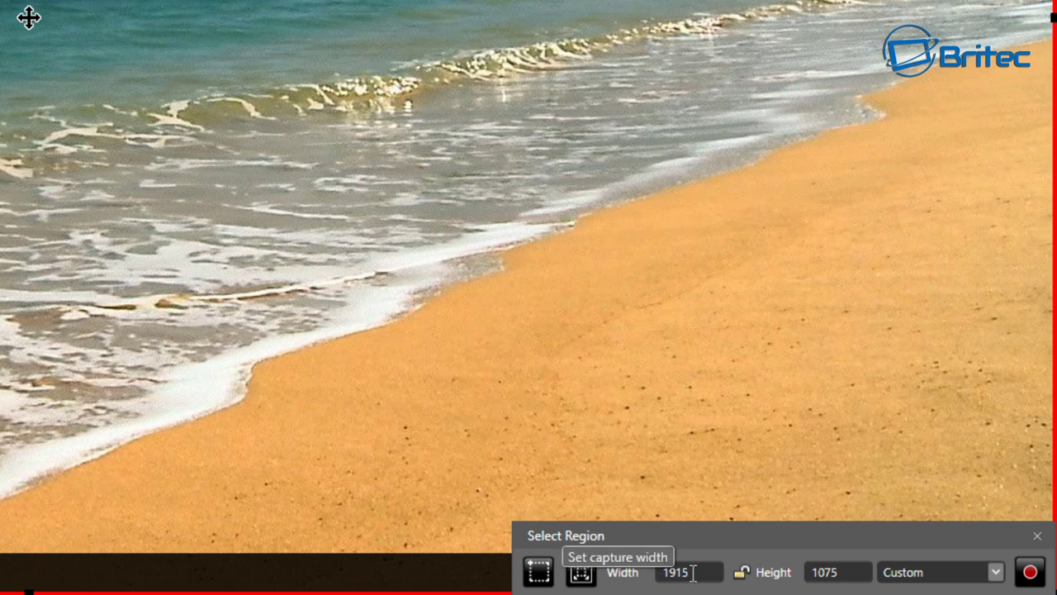
# Start the full-screen recording past the hidden-toolbar warning, then open and close the Start menu.
pyautogui.click(1031, 572)
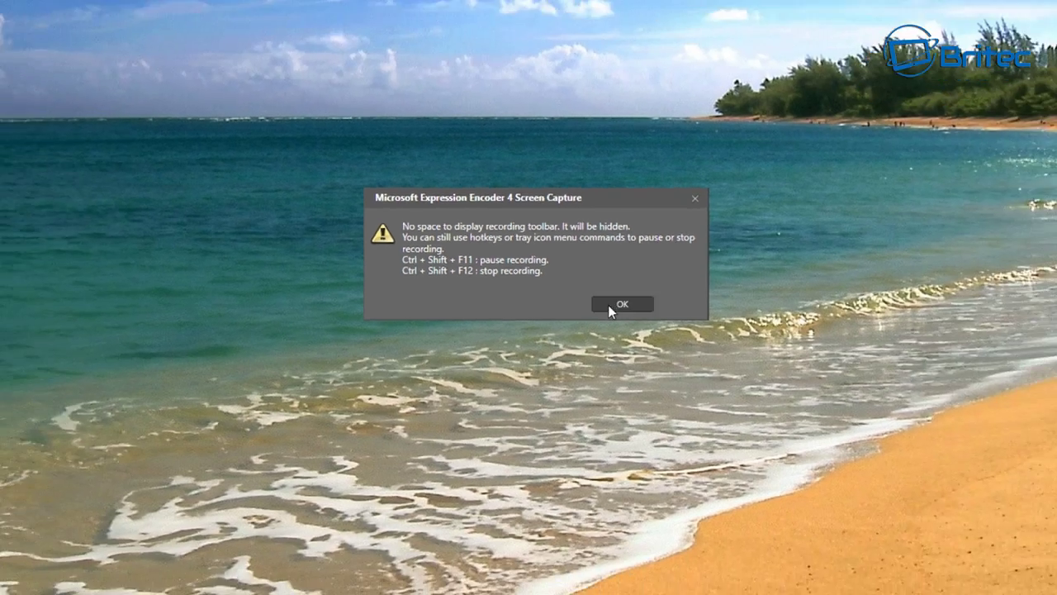
pyautogui.click(665, 279)
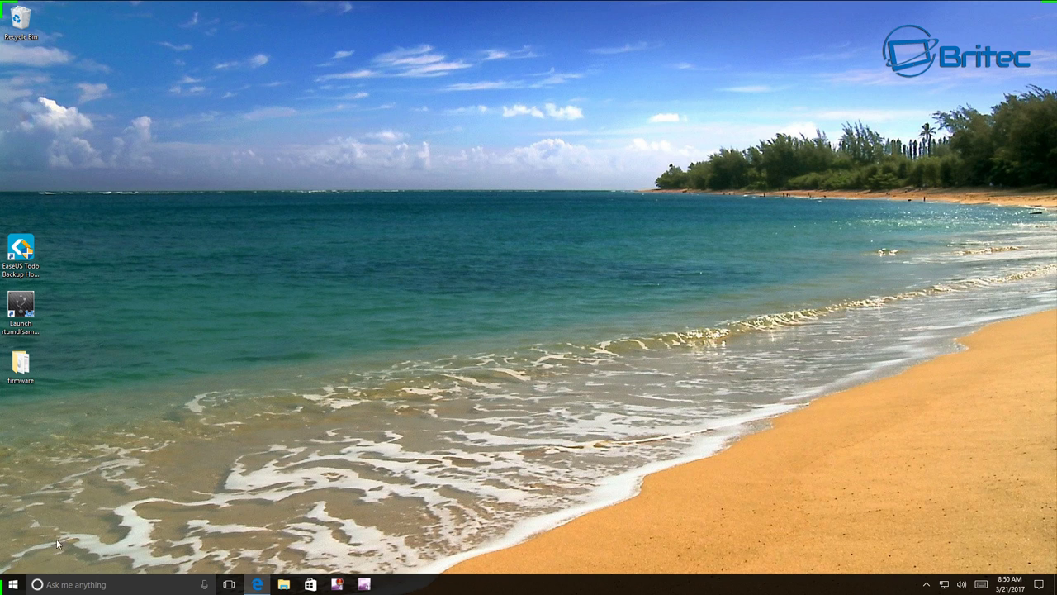
pyautogui.click(14, 585)
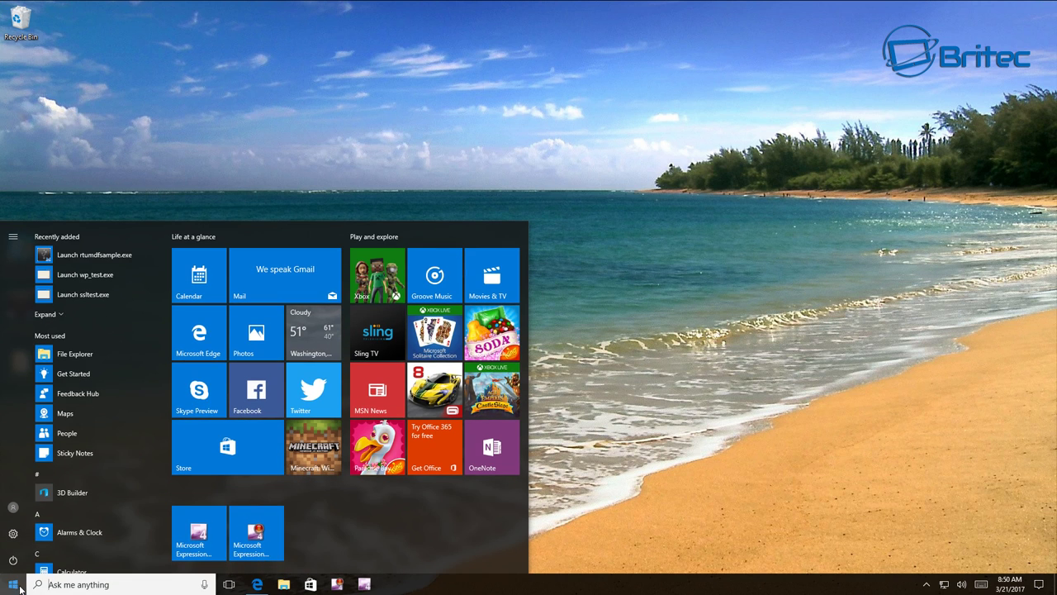
pyautogui.click(707, 366)
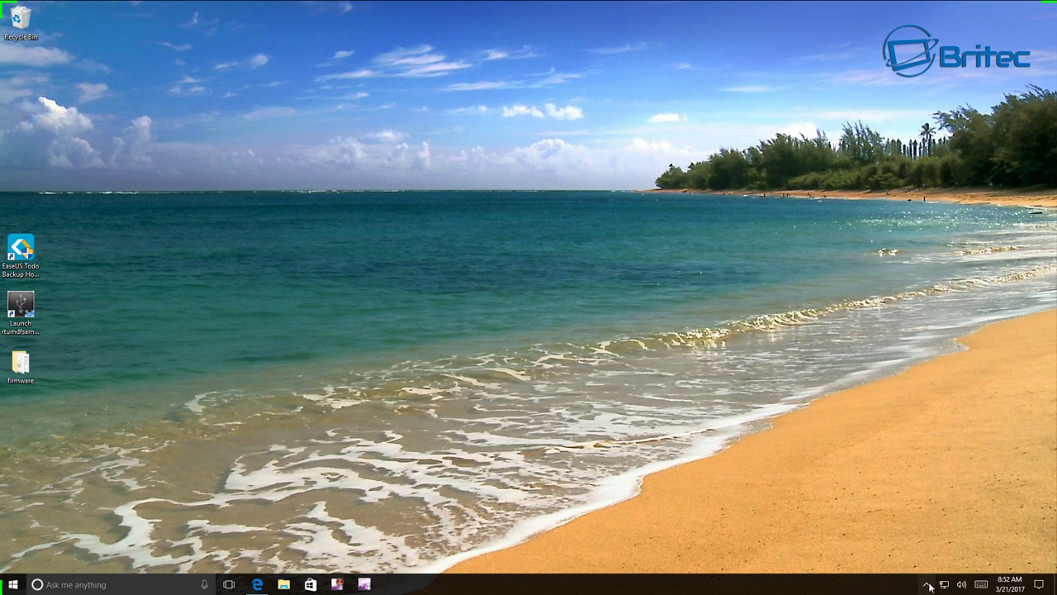
# Stop the recording from its tray icon and send the 00:02:16 capture to Expression Encoder 4.
pyautogui.click(929, 585)
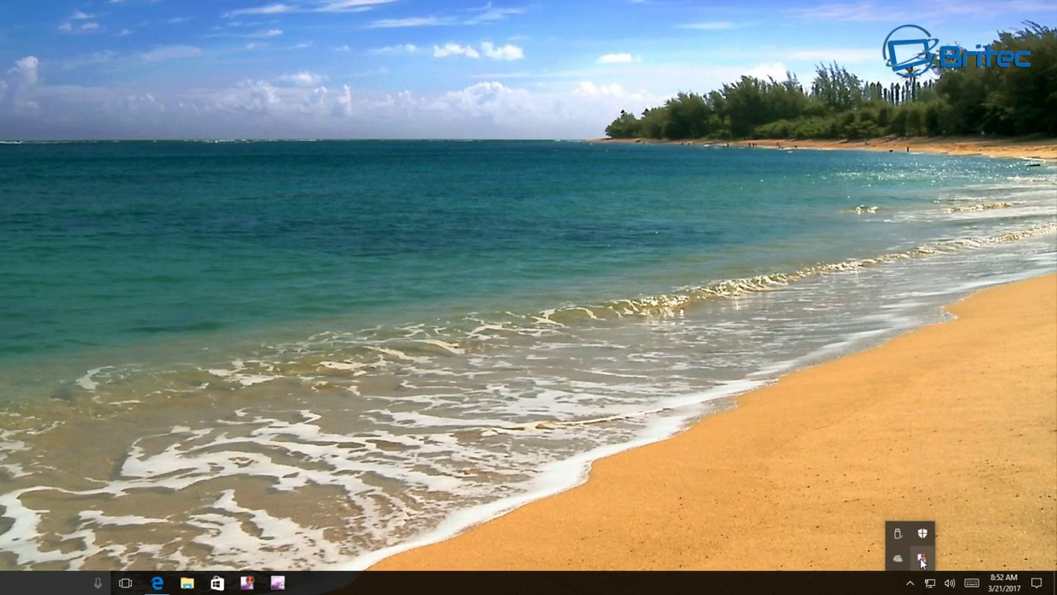
pyautogui.rightClick(937, 561)
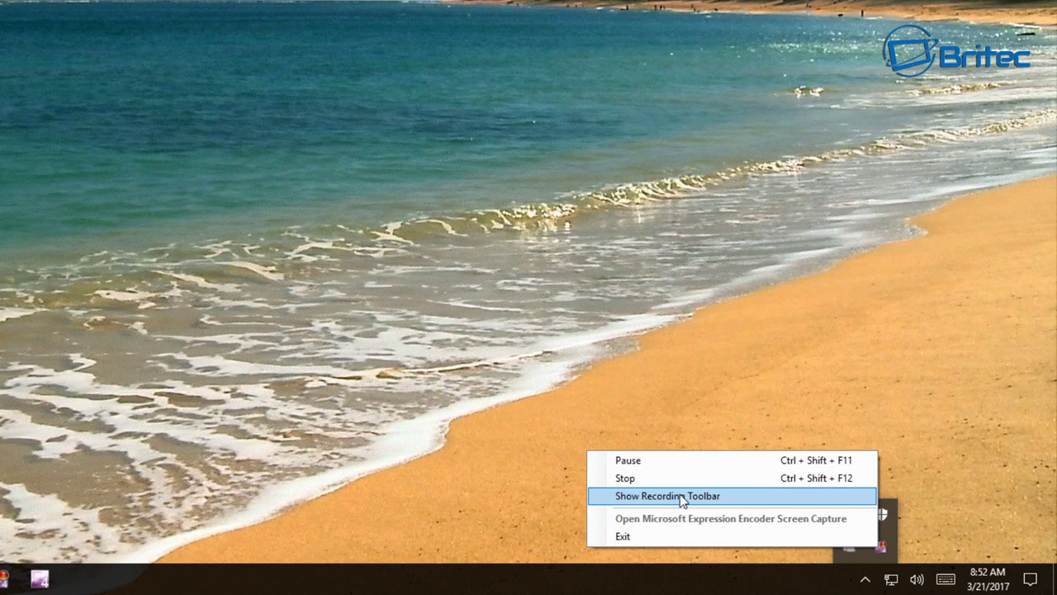
pyautogui.click(649, 479)
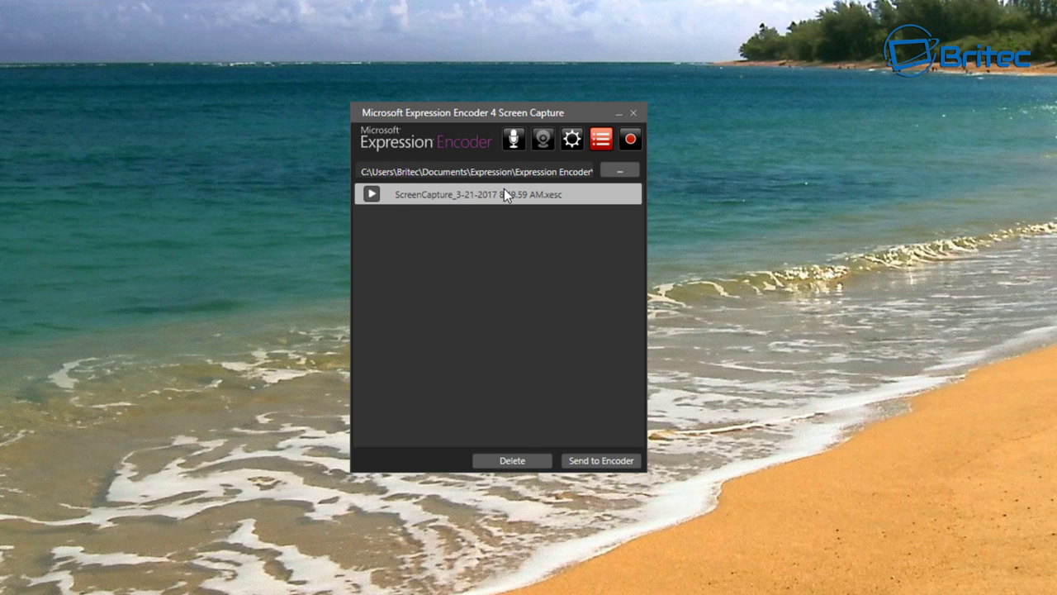
pyautogui.click(601, 462)
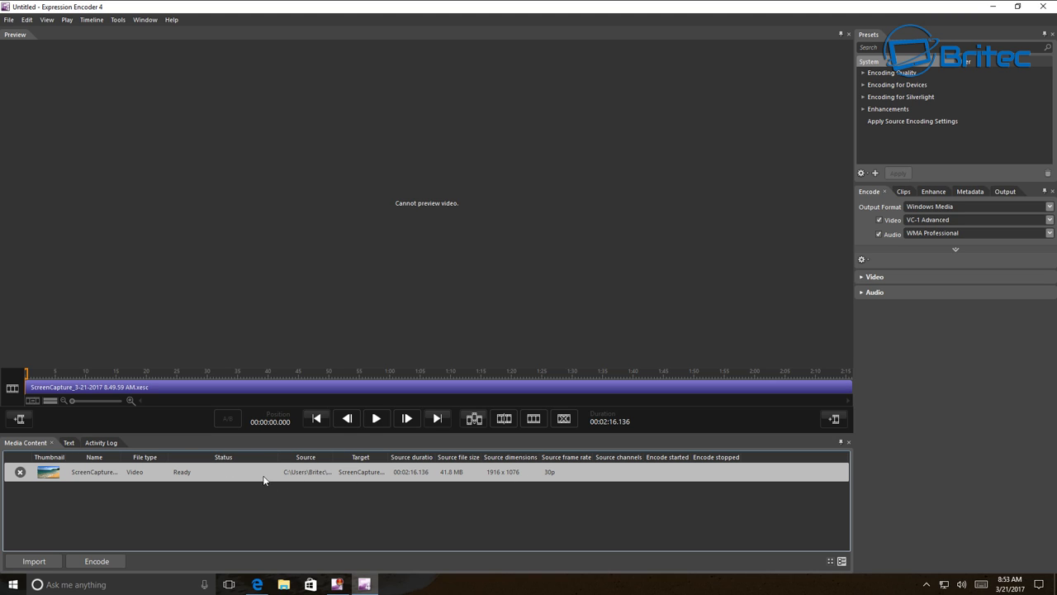
# Add edits at about 0:25 and 0:30 on the timeline and select the segment between them.
pyautogui.click(177, 385)
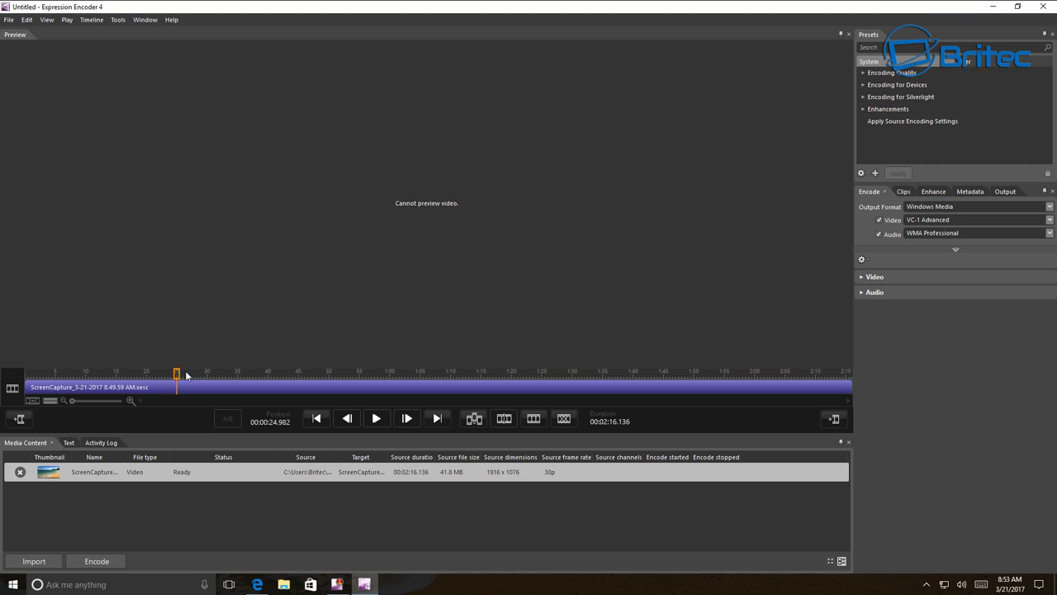
pyautogui.moveTo(177, 374); pyautogui.dragTo(209, 374)
pyautogui.click(192, 389)
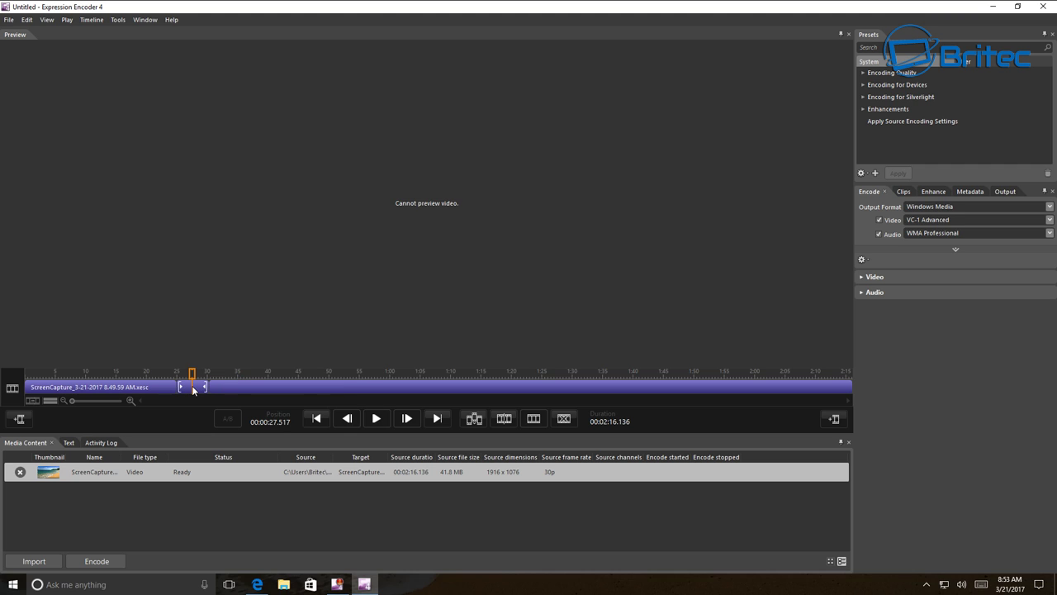
# Remove the 25–30 second clip, leaving a 00:02:10.795 timeline.
pyautogui.rightClick(194, 390)
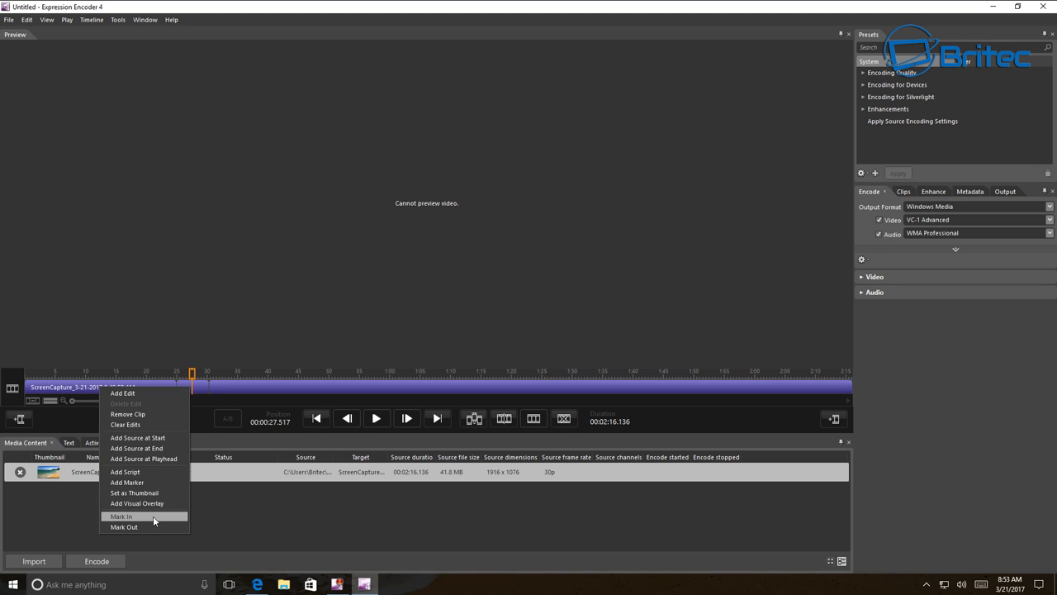
pyautogui.click(137, 415)
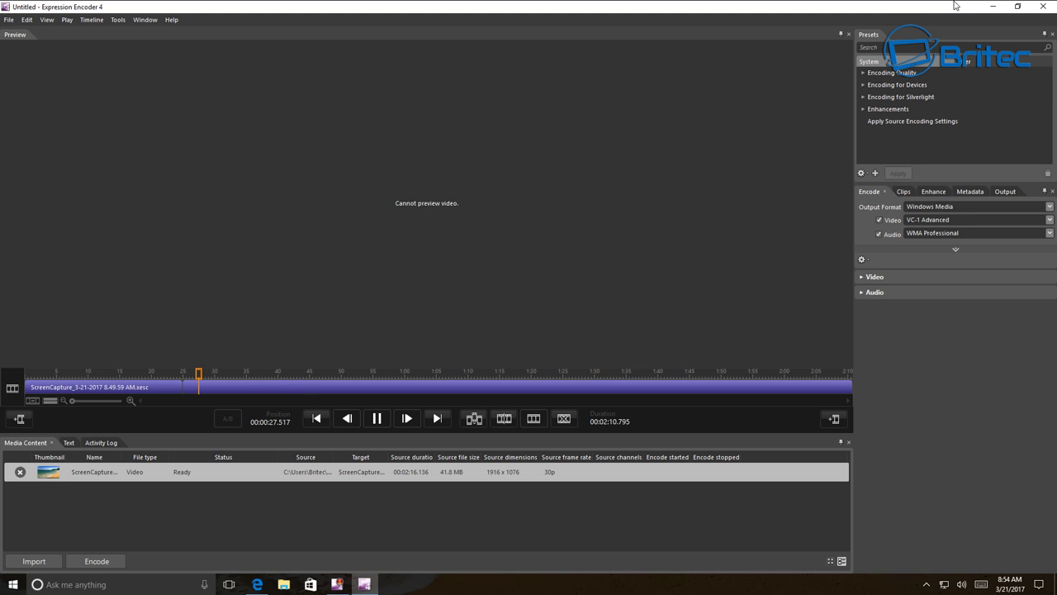
# Show the two remaining clips and browse the Best Quality and WMV device presets.
pyautogui.click(903, 191)
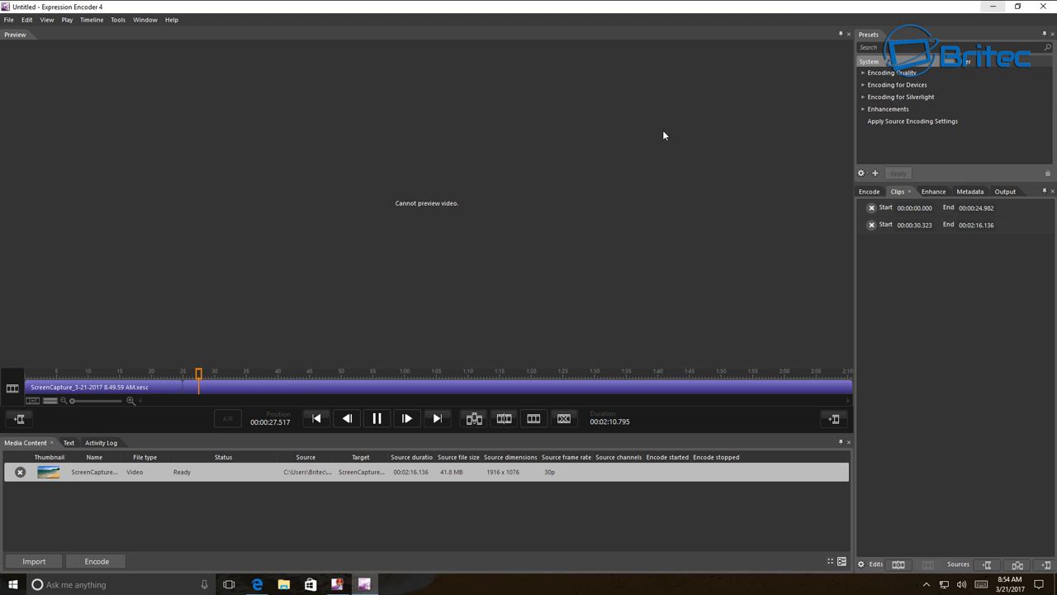
pyautogui.click(864, 73)
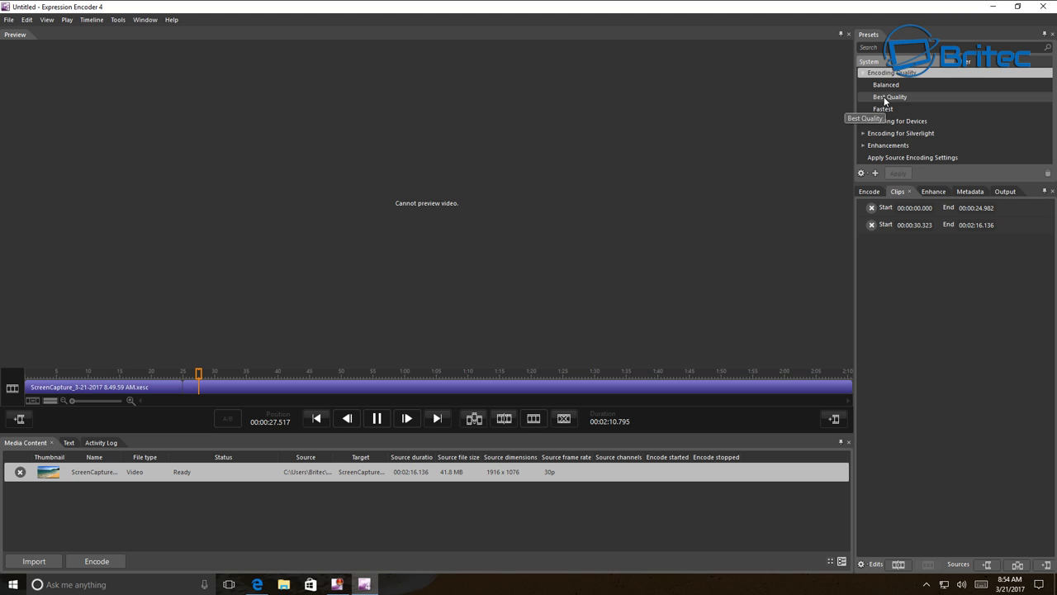
pyautogui.click(886, 100)
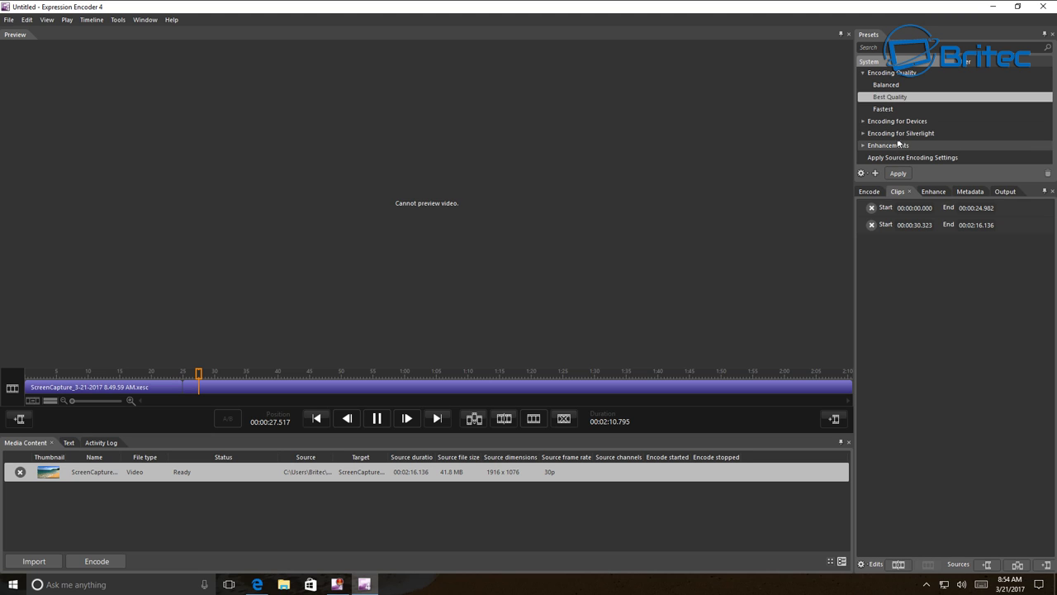
pyautogui.click(864, 122)
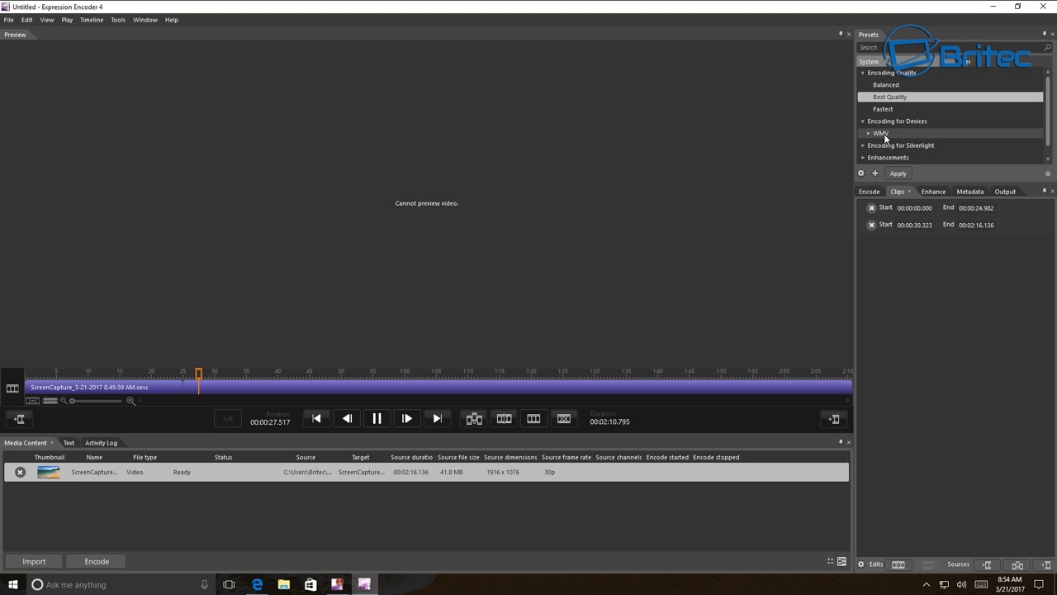
pyautogui.click(874, 134)
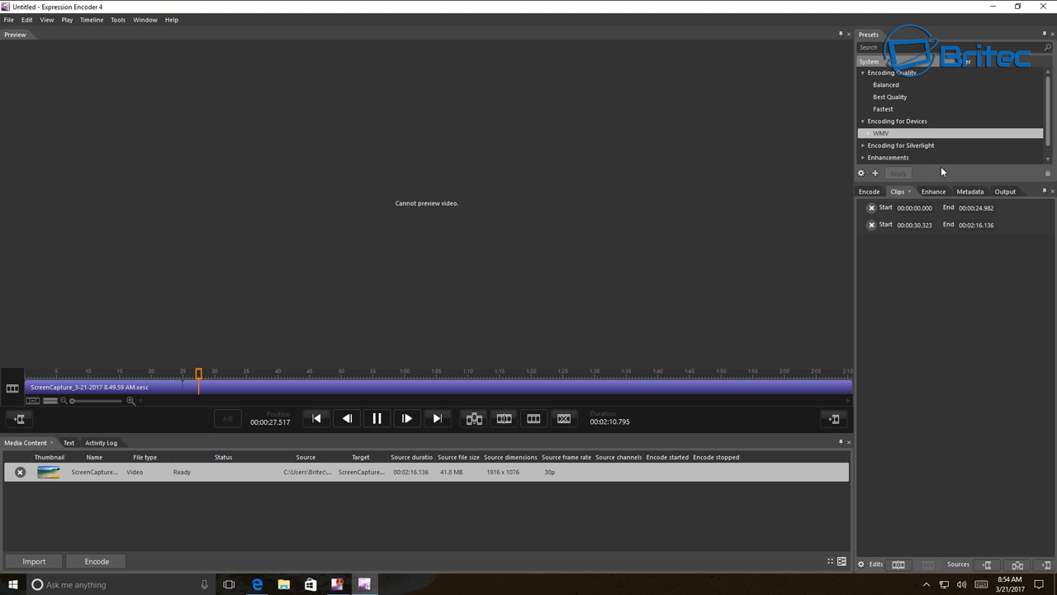
# Apply the Apply Source Encoding Settings preset to the encoding job.
pyautogui.scroll(-1, 962, 153)
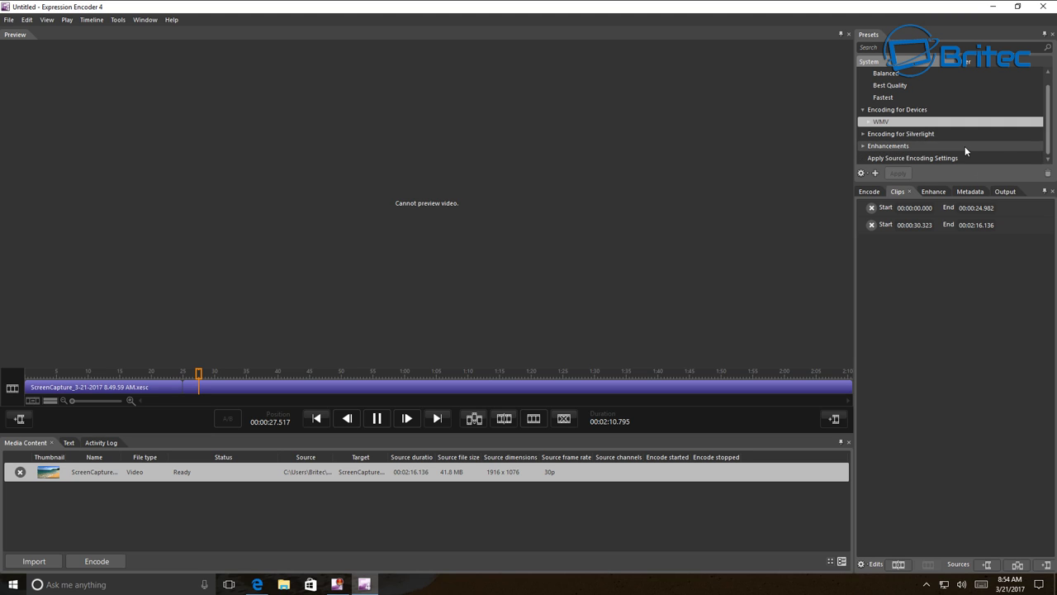
pyautogui.click(911, 159)
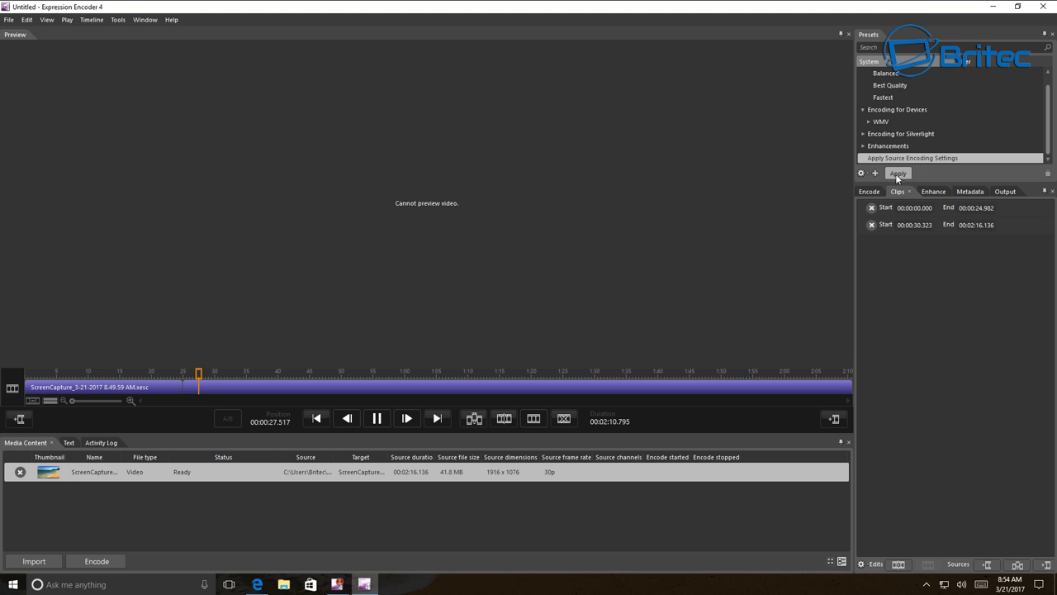
pyautogui.click(897, 173)
pyautogui.click(892, 198)
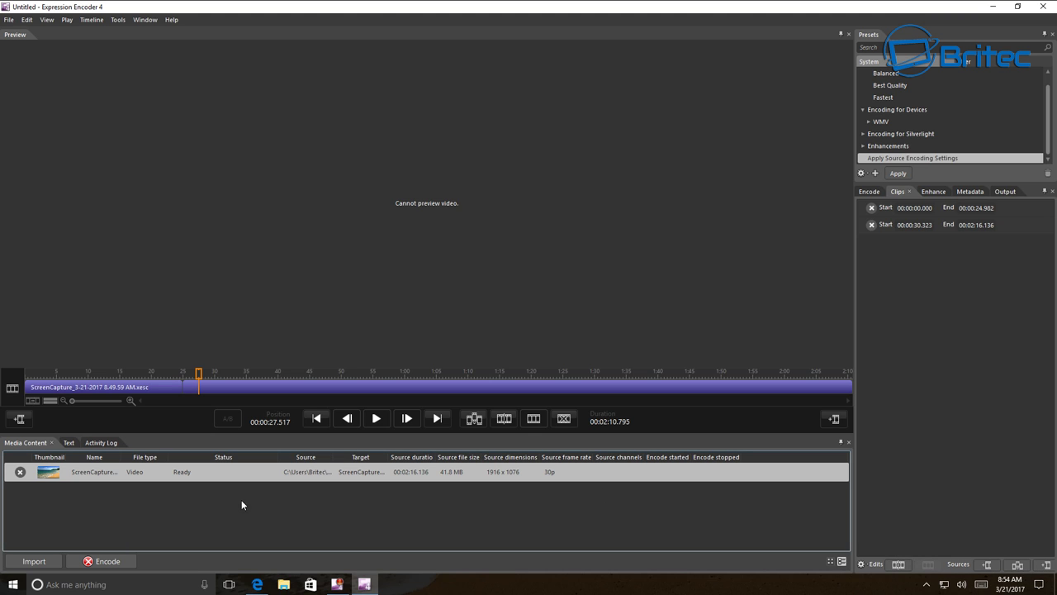
# Encode the trimmed capture to a WMV ScreenCapture video.
pyautogui.click(108, 562)
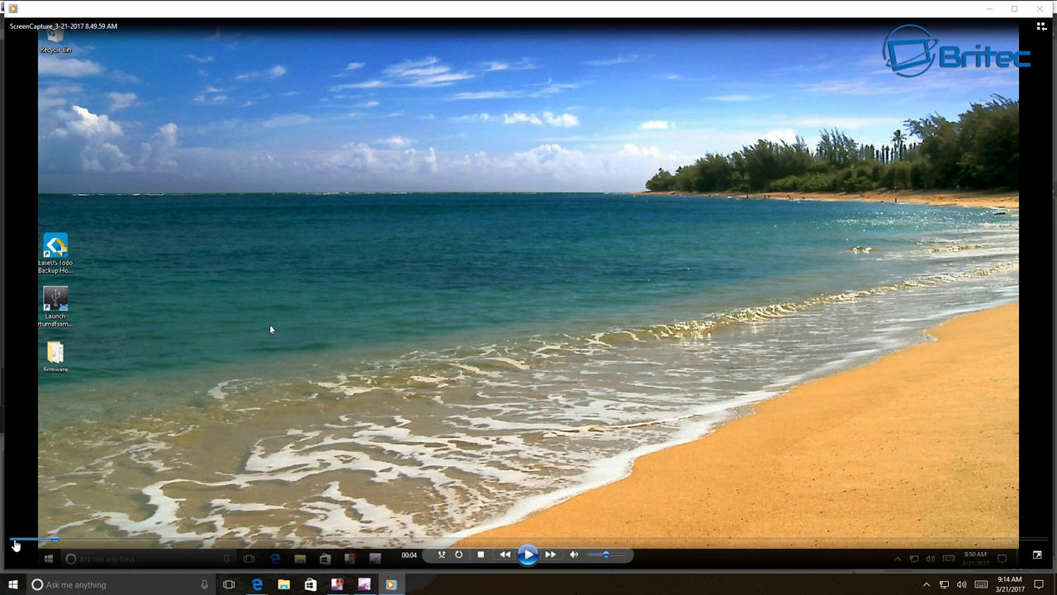
# Play the ScreenCapture video in Windows Media Player from near its start.
pyautogui.click(527, 554)
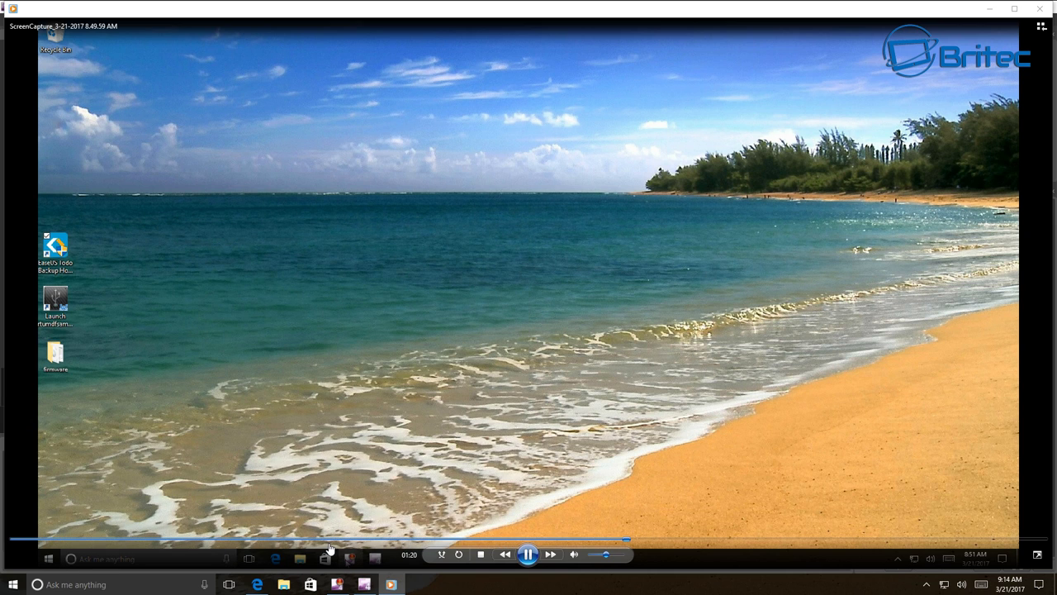
pyautogui.click(45, 540)
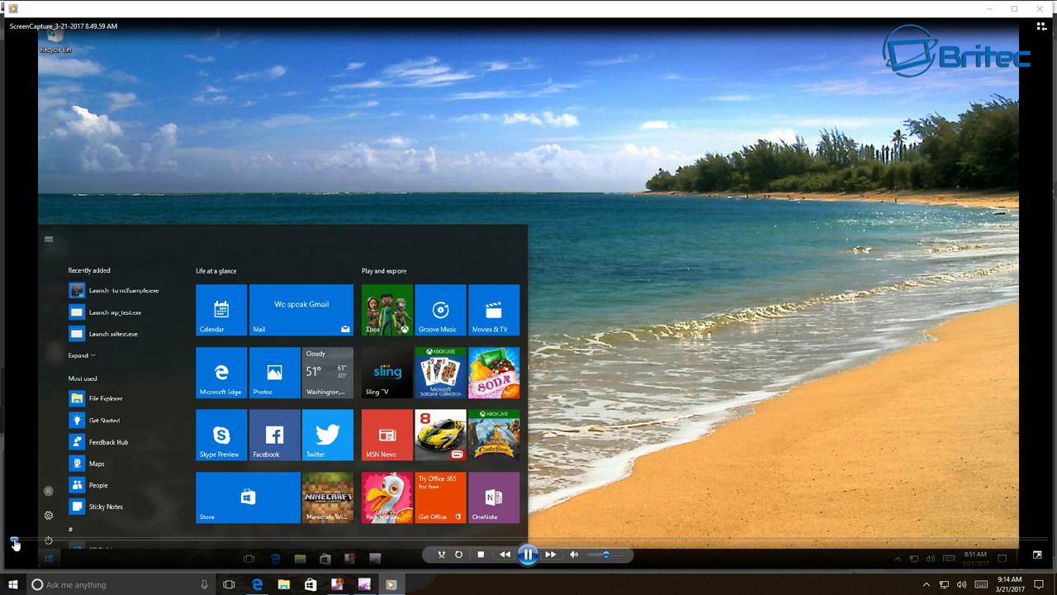